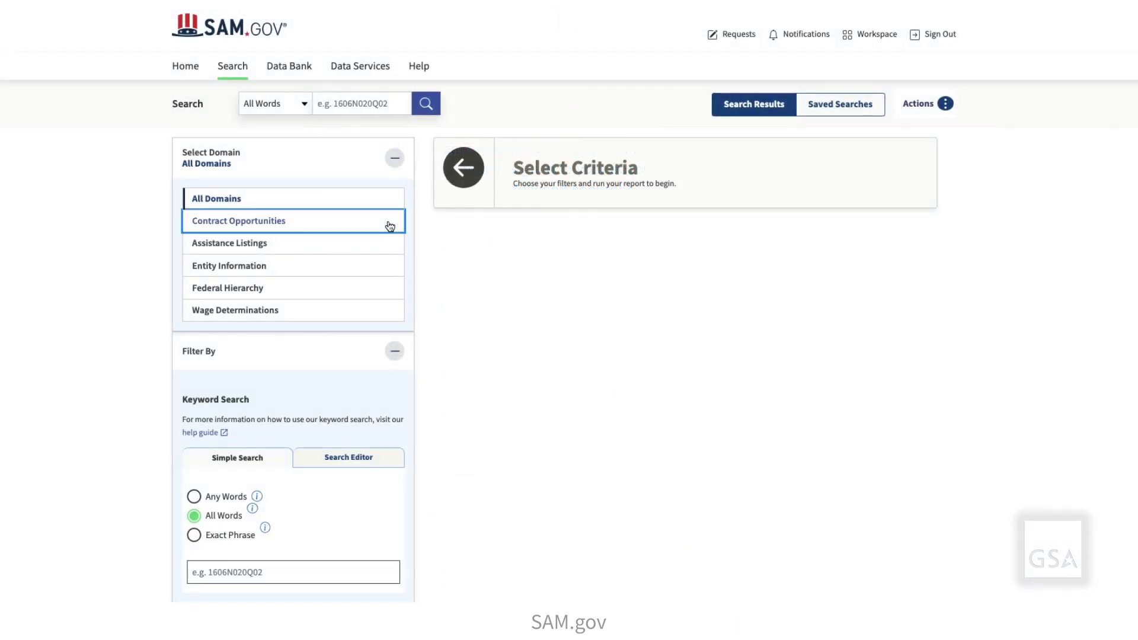
Choose the Contract Opportunities domain and run an all-words keyword search for 'asphalt pavement'.
left_click(389, 226)
left_click(195, 425)
type("asphalt pavement")
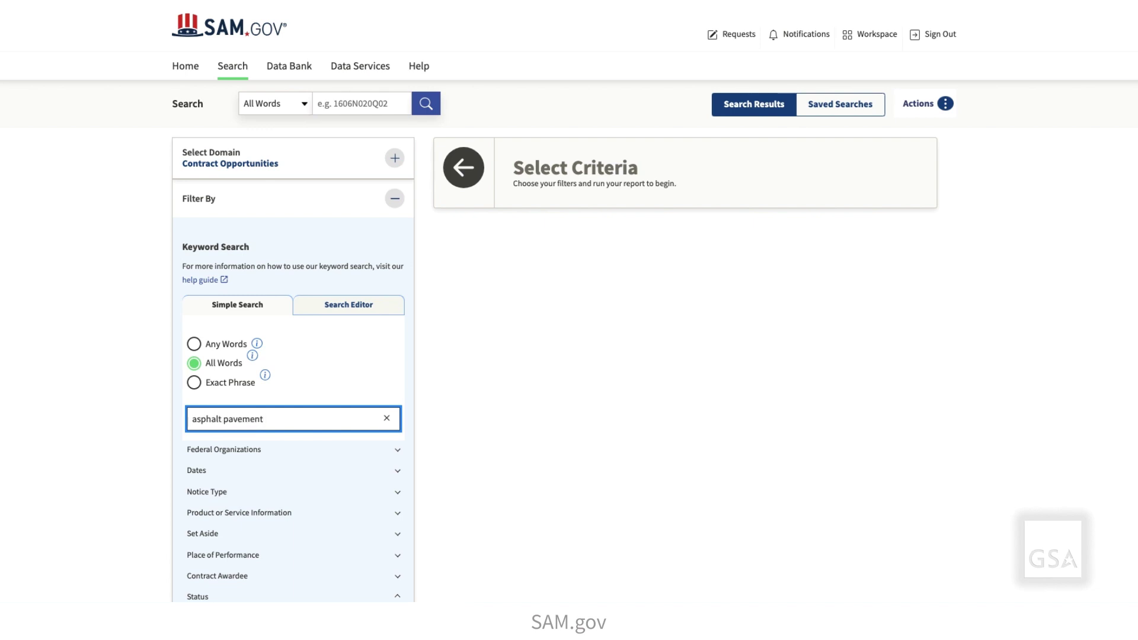
key("Return")
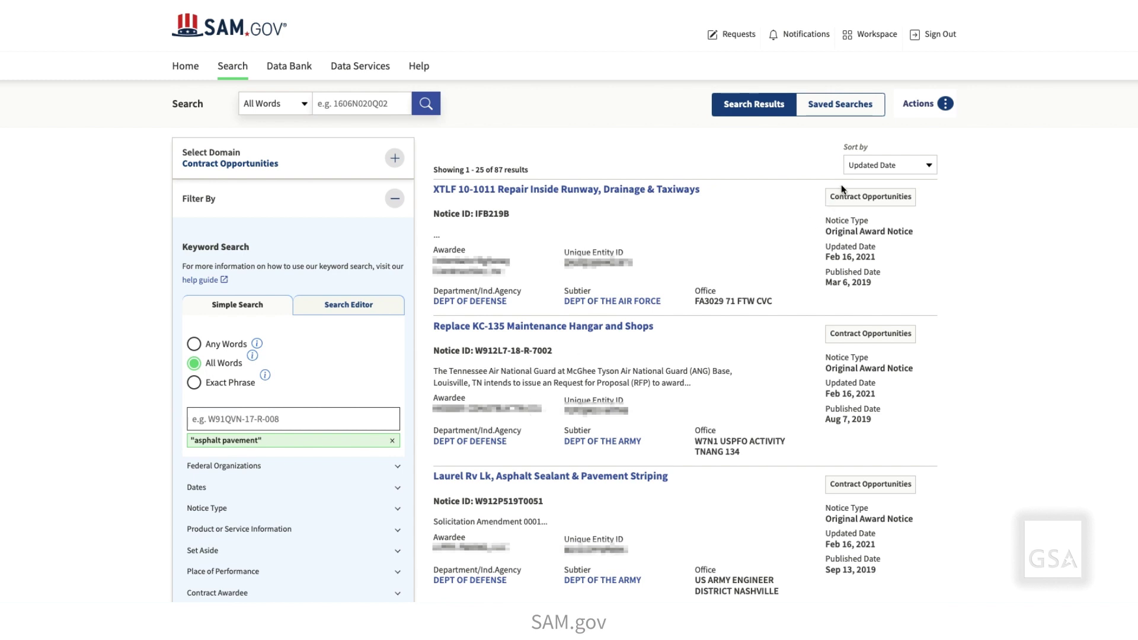
Use Actions > Save to save the current search named 'asphalt pavement'.
left_click(945, 105)
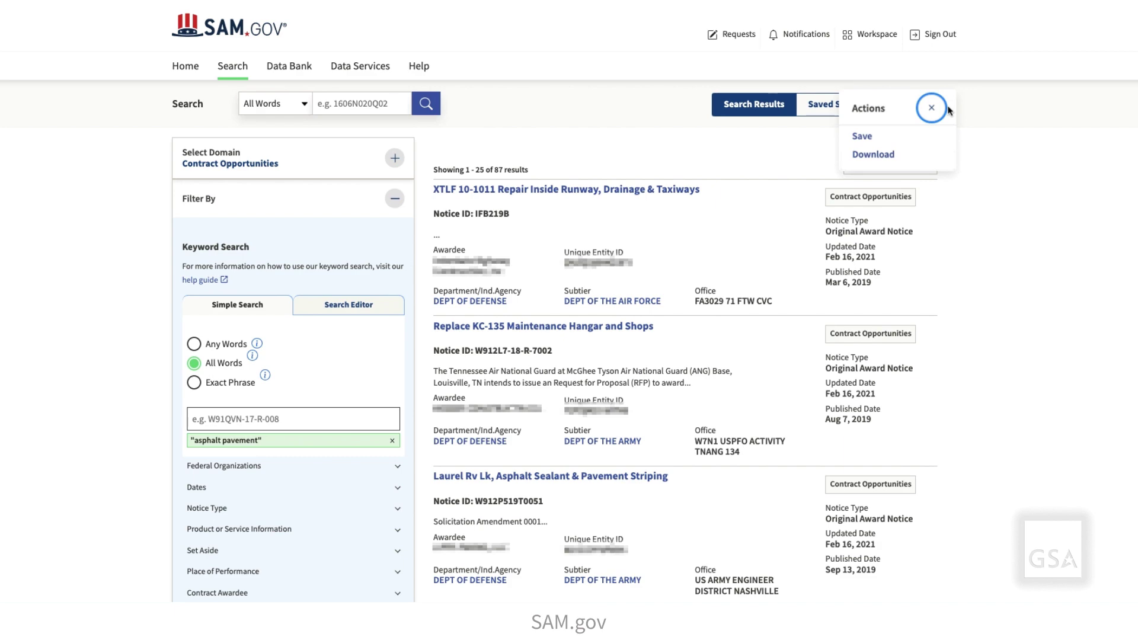
left_click(902, 135)
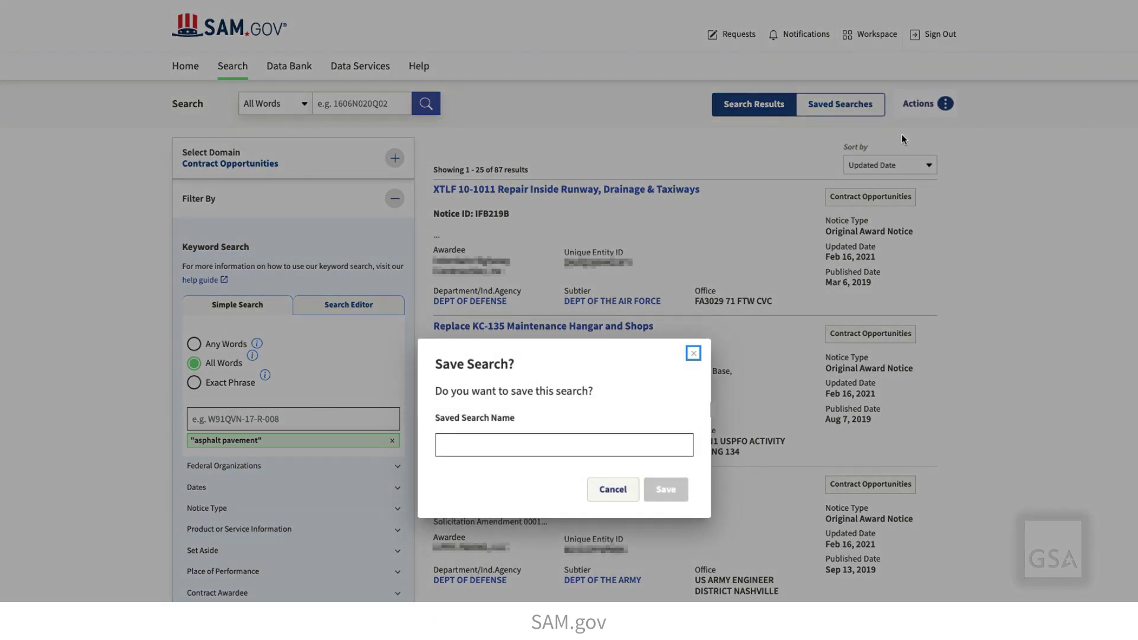
key("Tab")
type("asphalt pavement")
key("Return")
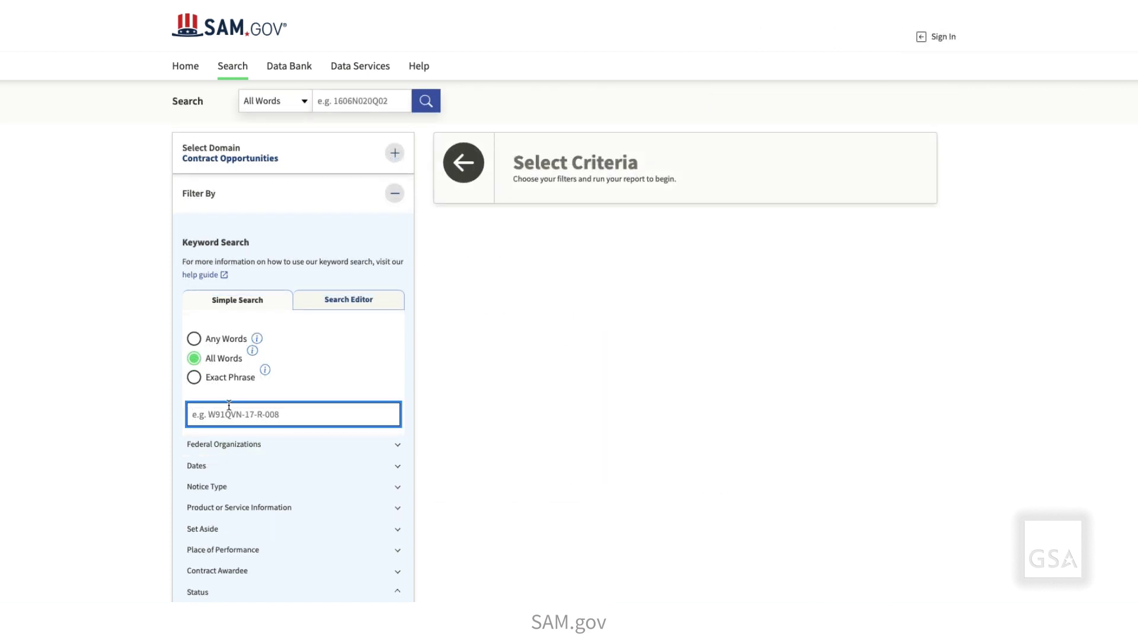
Search 'asphalt pavement' again to show its 87 results under the saved title.
type("asphalt pavement")
key("Return")
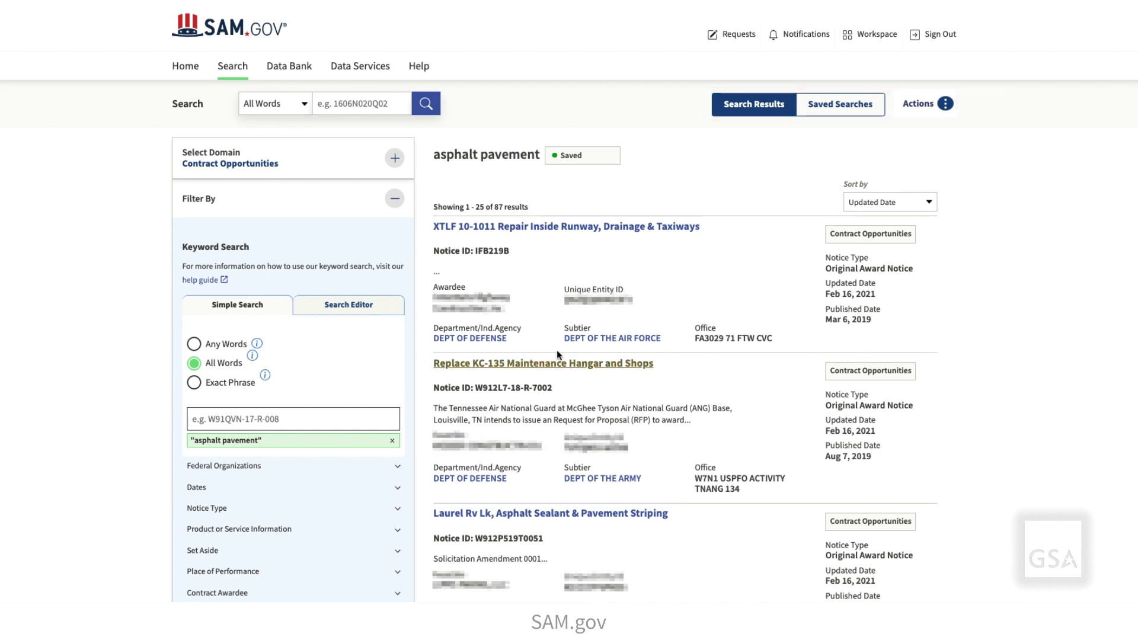
Open the Saved Searches page showing all 8 saved searches.
left_click(828, 104)
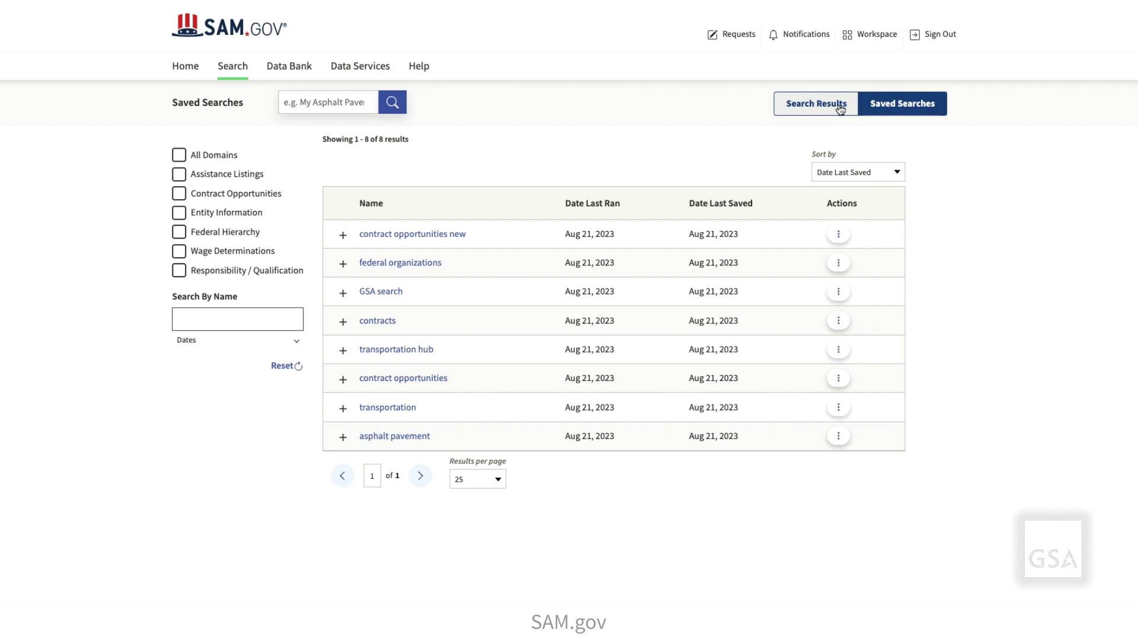
left_click(868, 36)
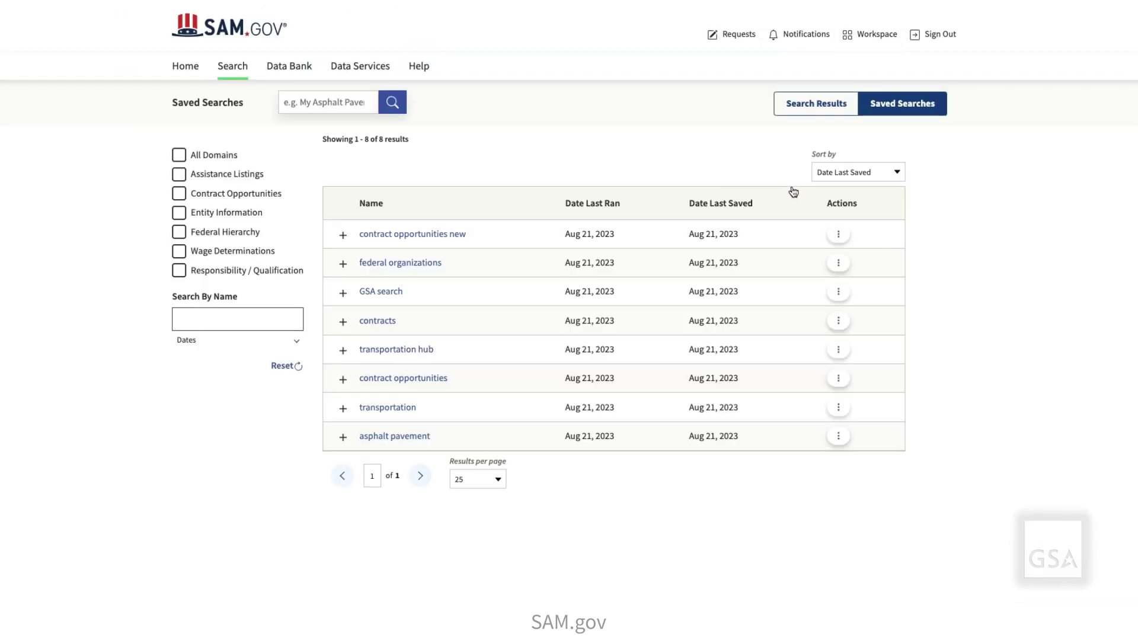
Filter saved searches across All Domains by name 'transportation' and open 'transportation hub'.
left_click(180, 155)
left_click(188, 322)
type("transportation")
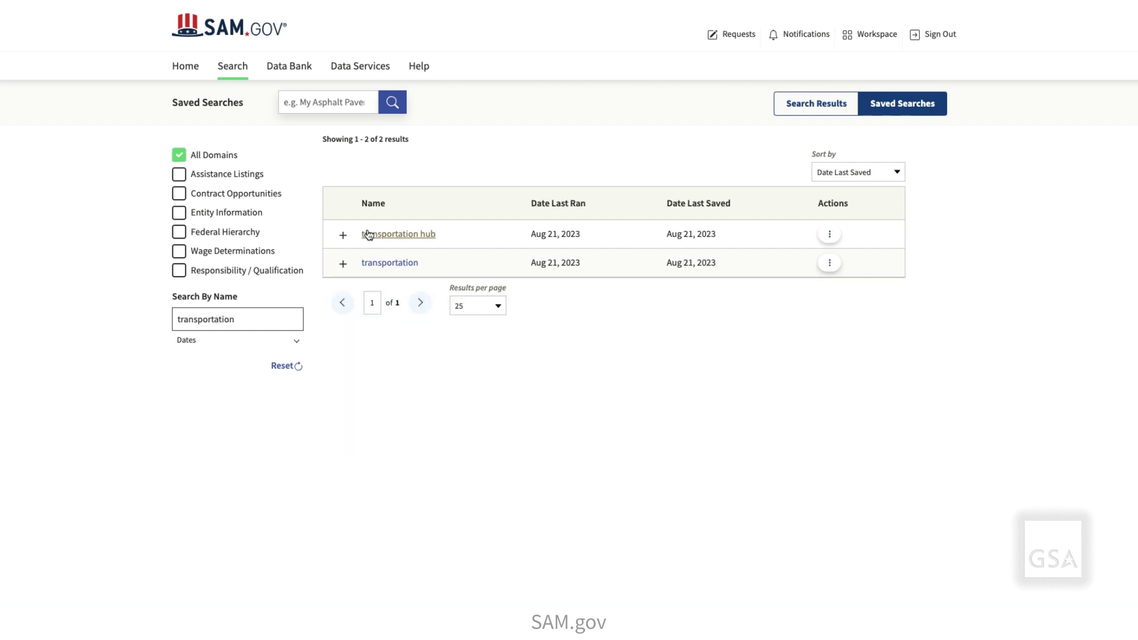
left_click(368, 234)
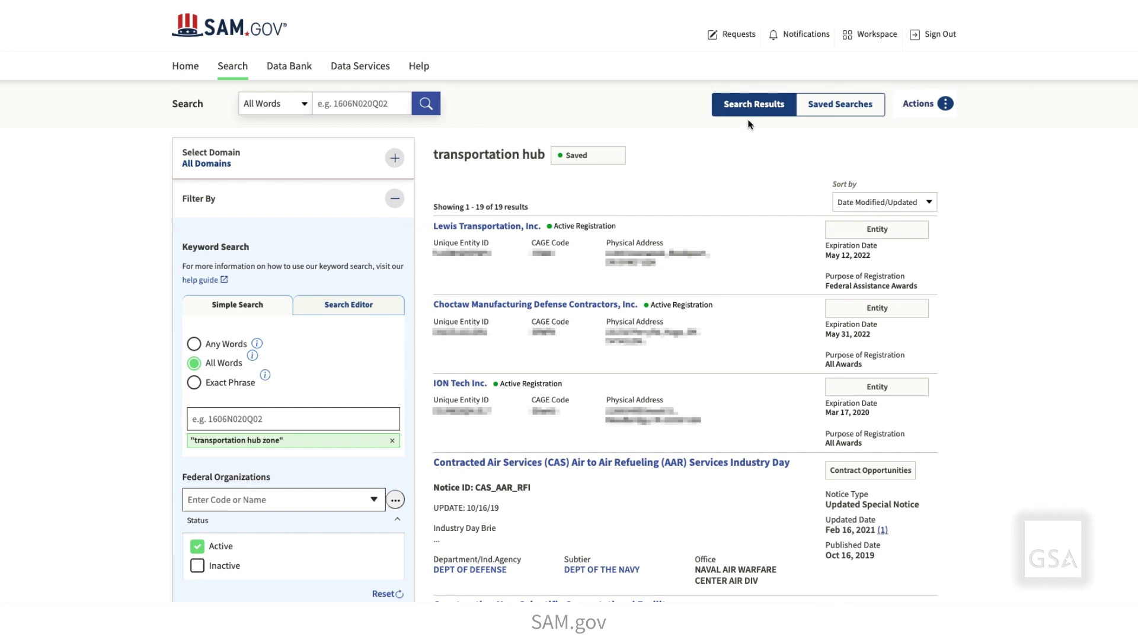
Return to Saved Searches and choose Notify for 'contract opportunities new' from its Actions menu.
left_click(817, 107)
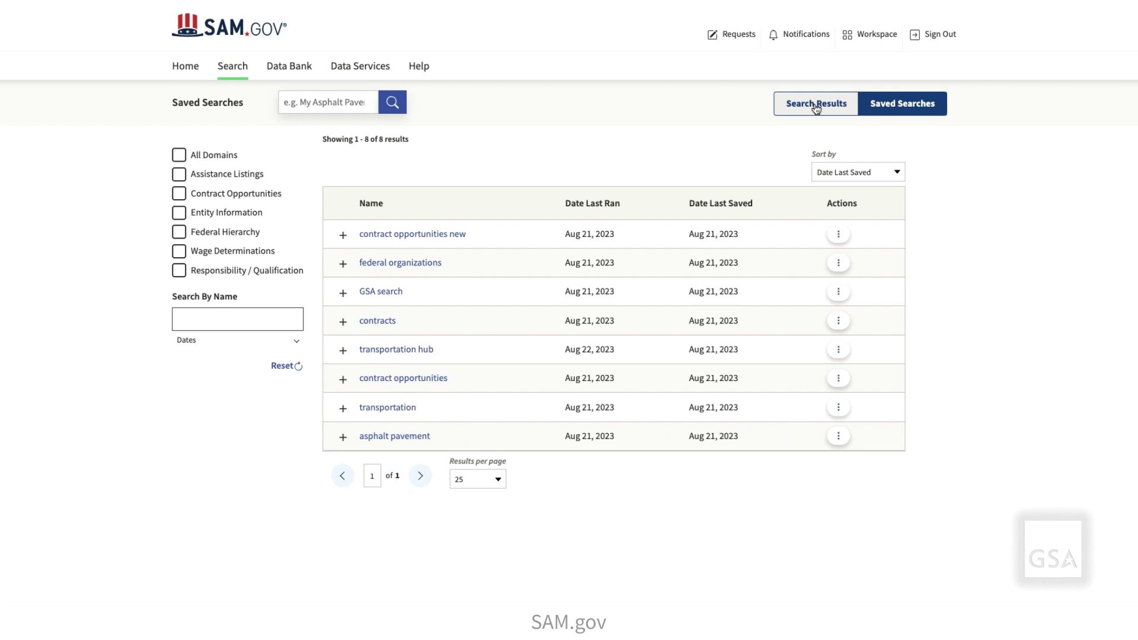
left_click(838, 235)
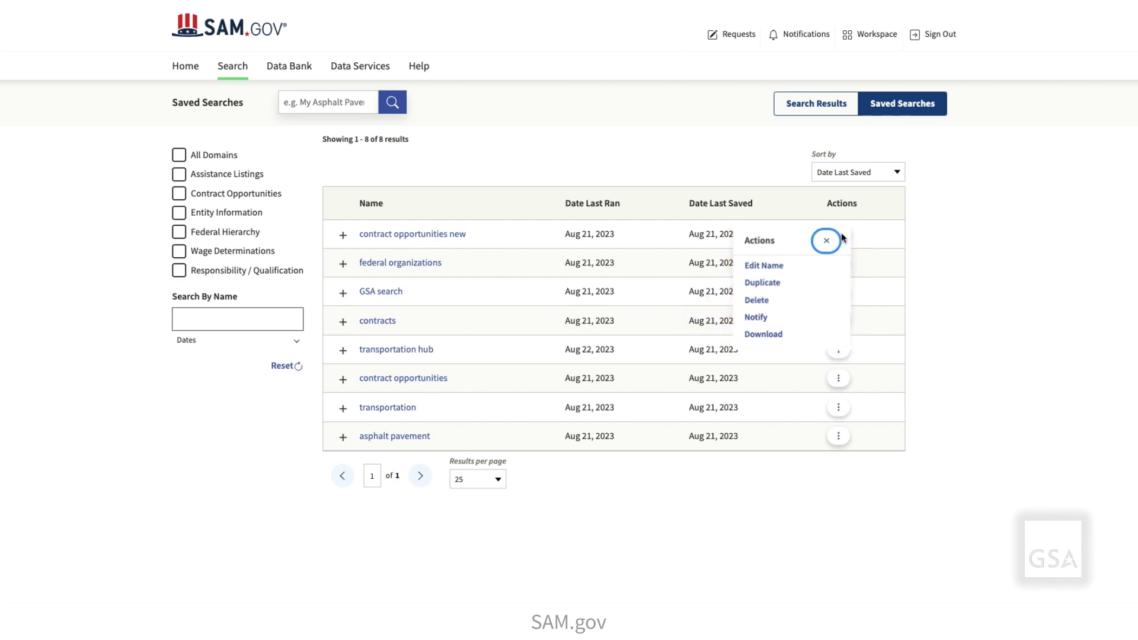
left_click(840, 238)
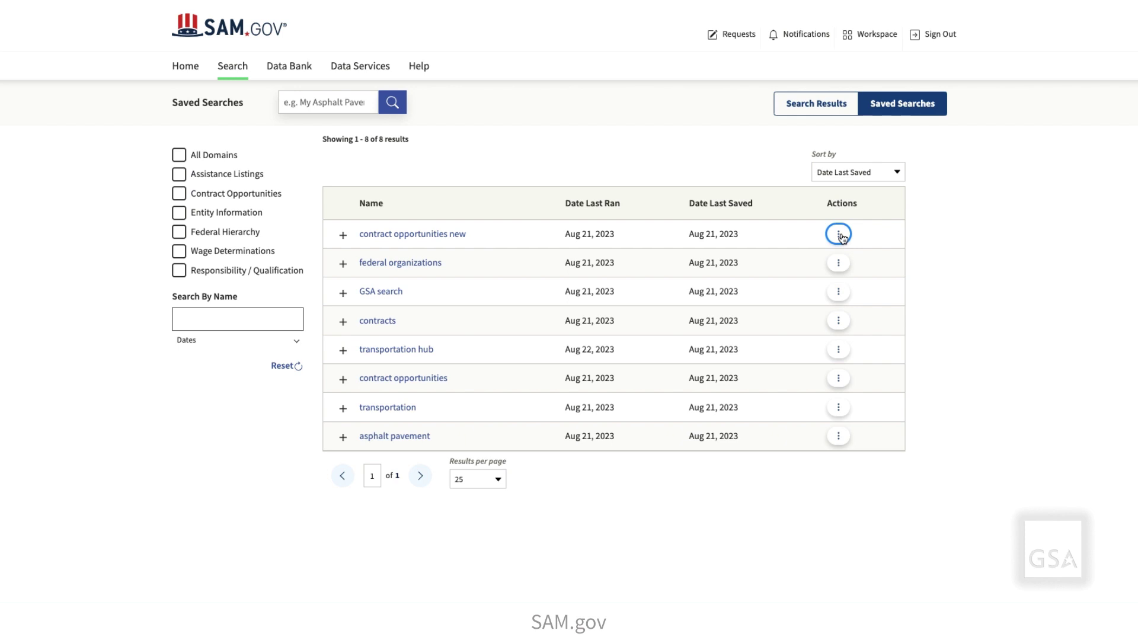
left_click(840, 236)
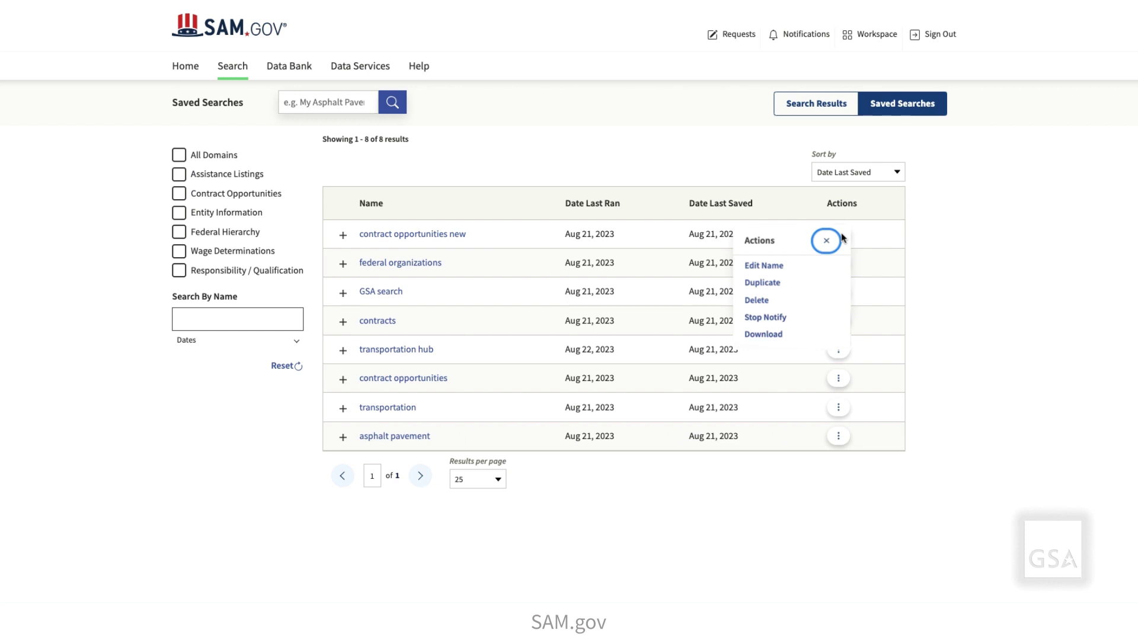
left_click(841, 238)
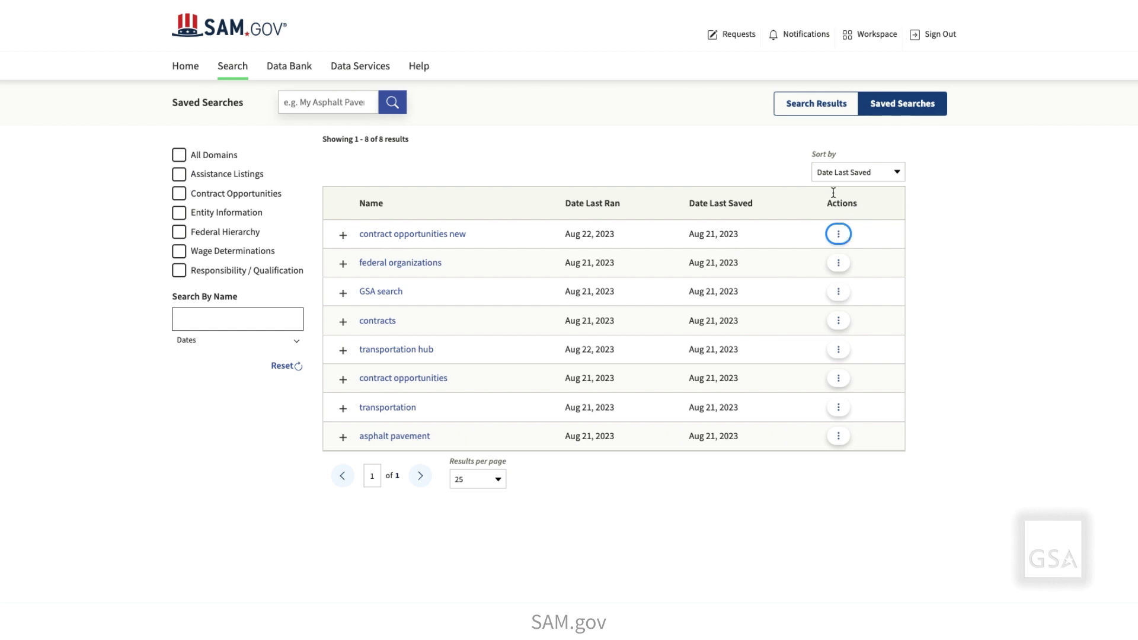
Return to the search page, pick the Contract Opportunities domain, and switch to the Search Editor.
left_click(815, 111)
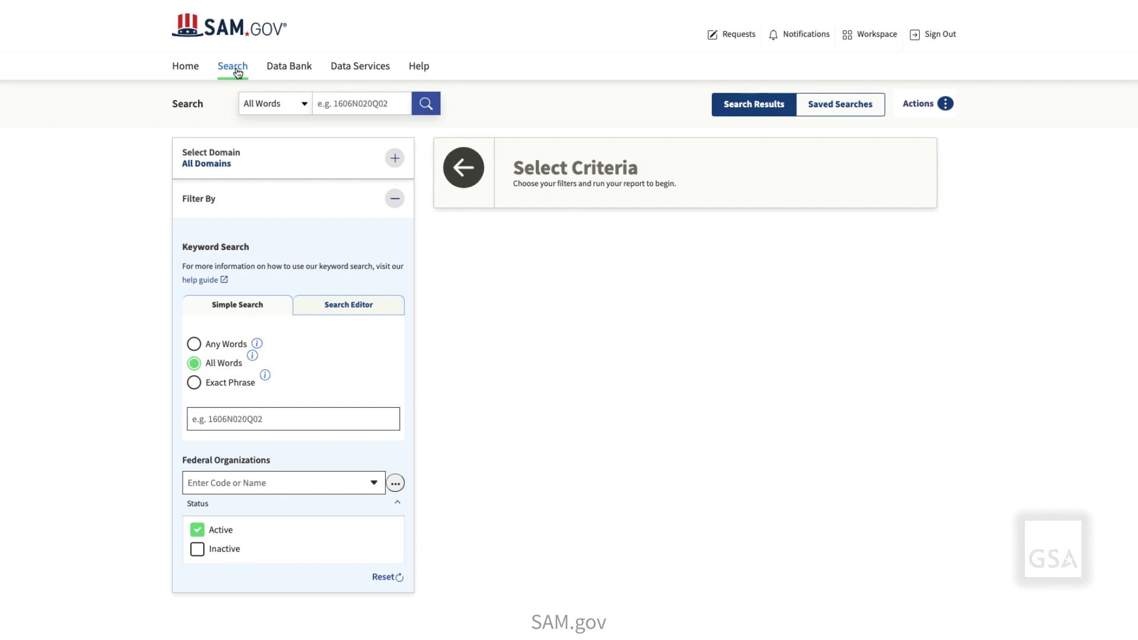
left_click(396, 161)
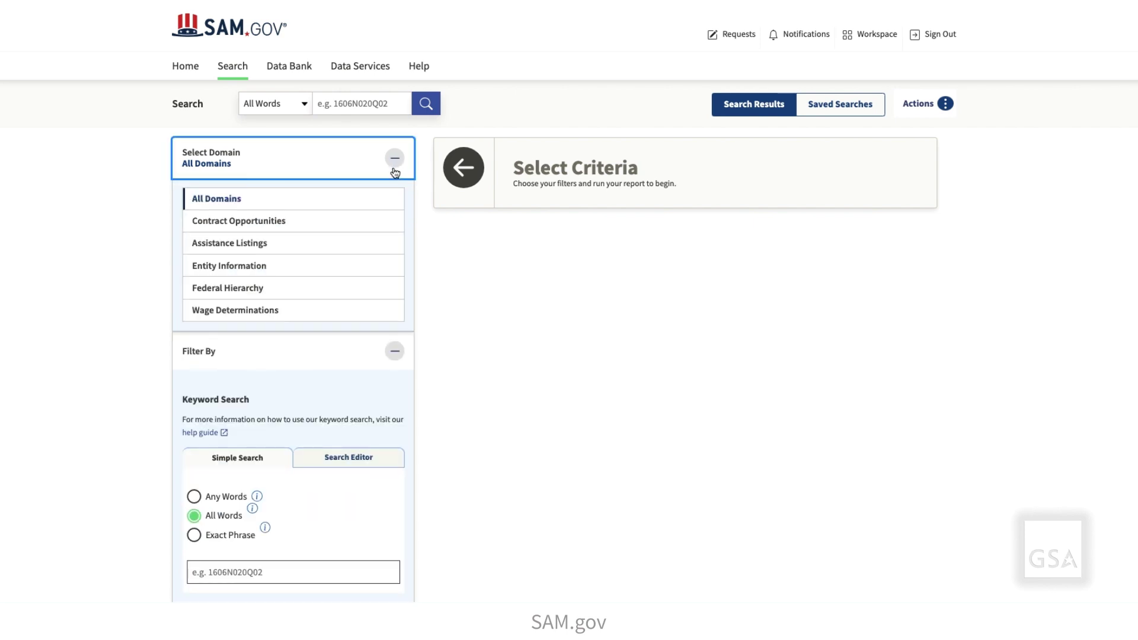
left_click(387, 220)
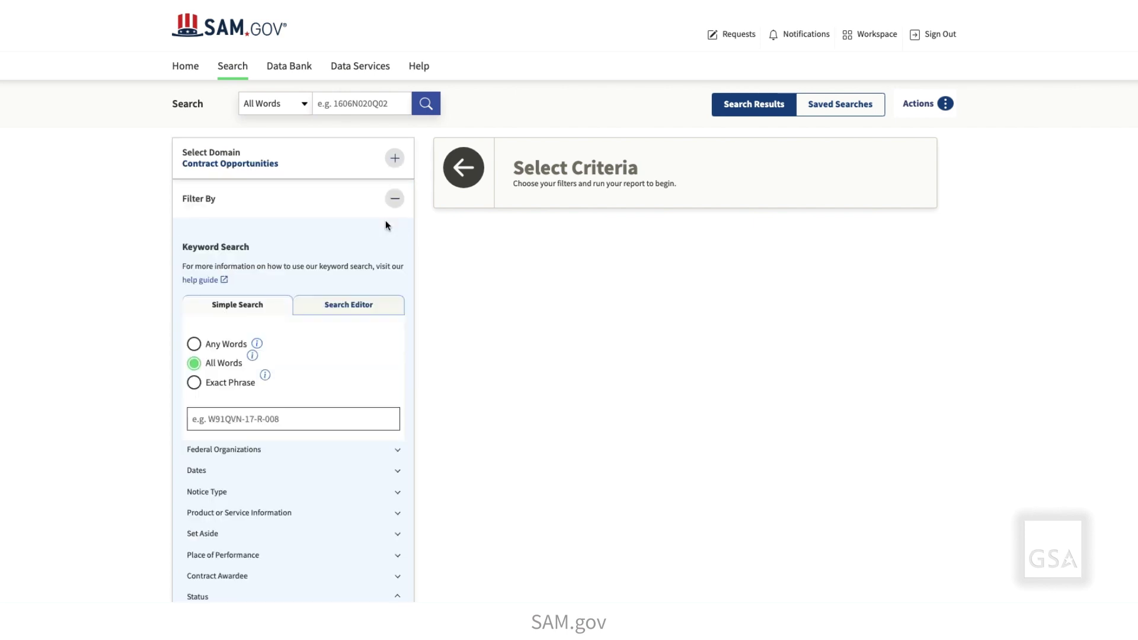
left_click(375, 300)
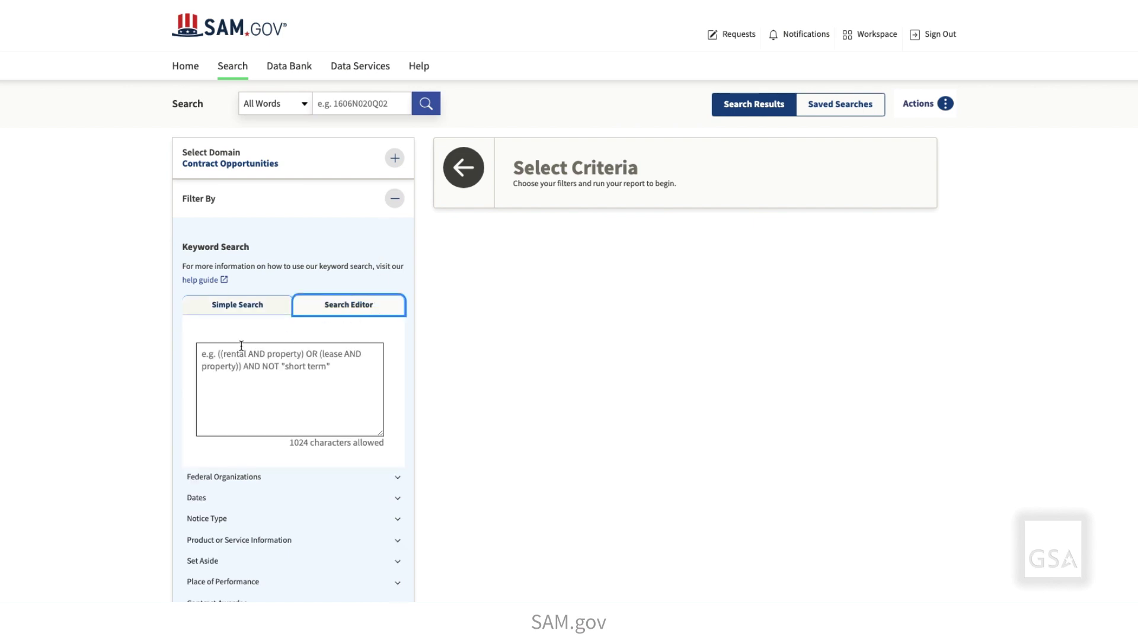
Enter the Boolean query 'training AND company AND NOT school' in the Search Editor.
left_click(202, 356)
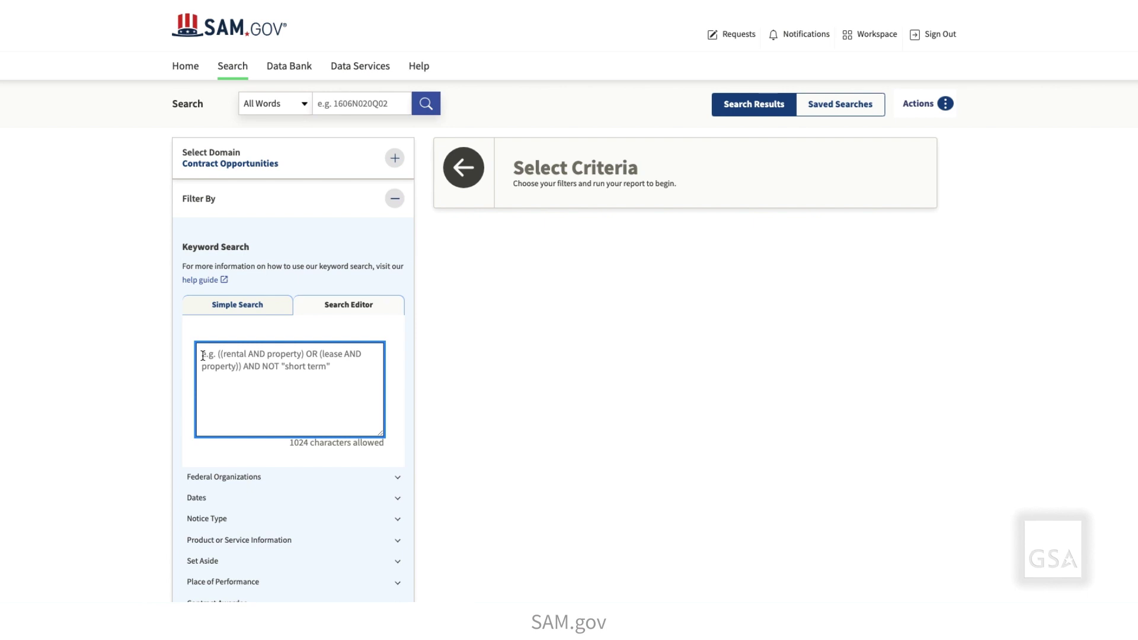
type("training AND")
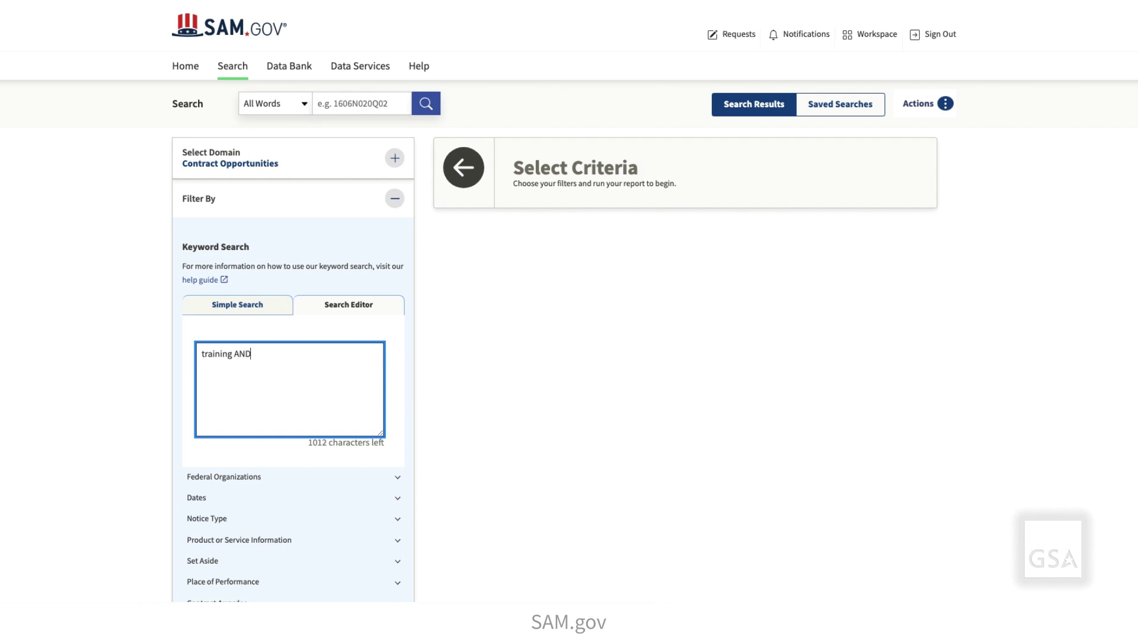
type(" organization")
key("BackSpace")
key("BackSpace")
key("BackSpace")
key("BackSpace")
key("BackSpace")
key("BackSpace")
key("BackSpace")
key("BackSpace")
key("BackSpace")
key("BackSpace")
key("BackSpace")
key("BackSpace")
key("BackSpace")
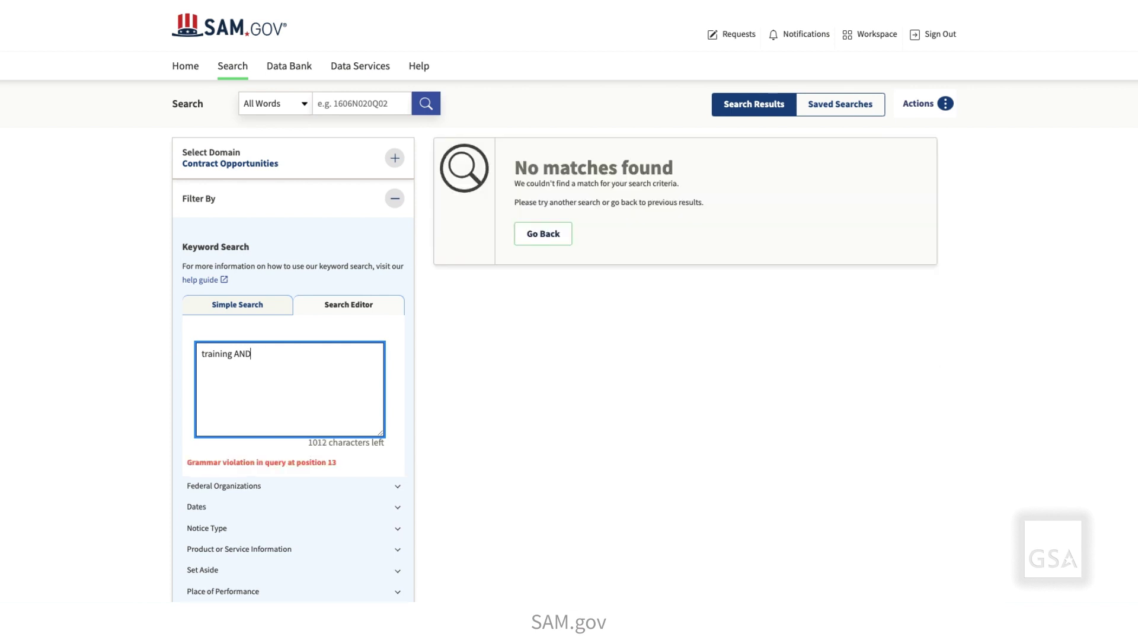
type("com")
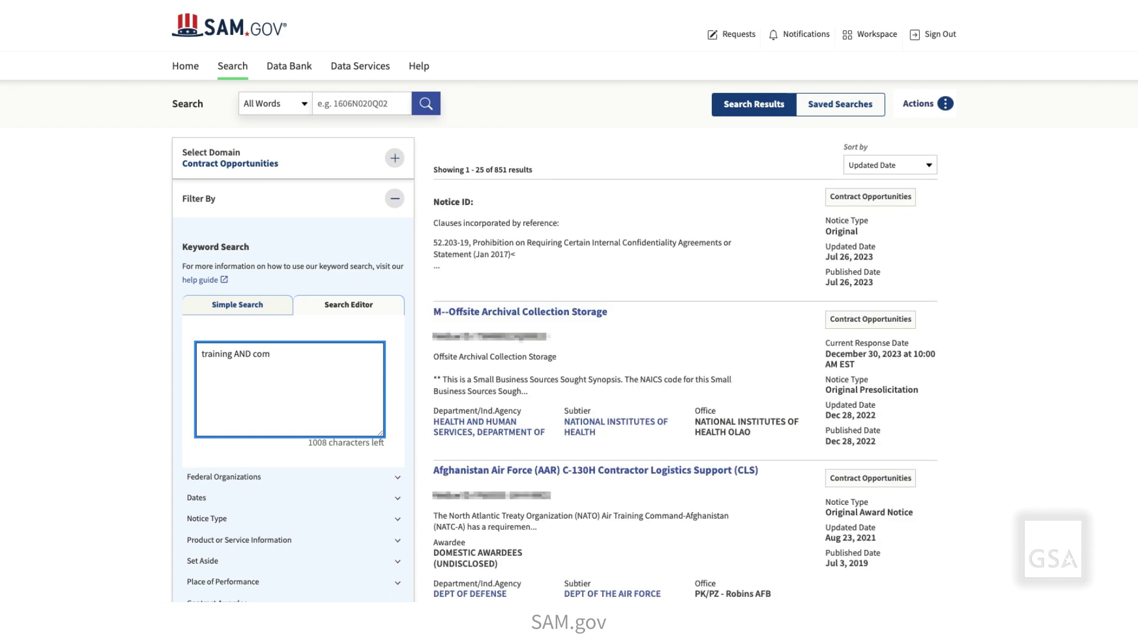
type("pany AND NOT school")
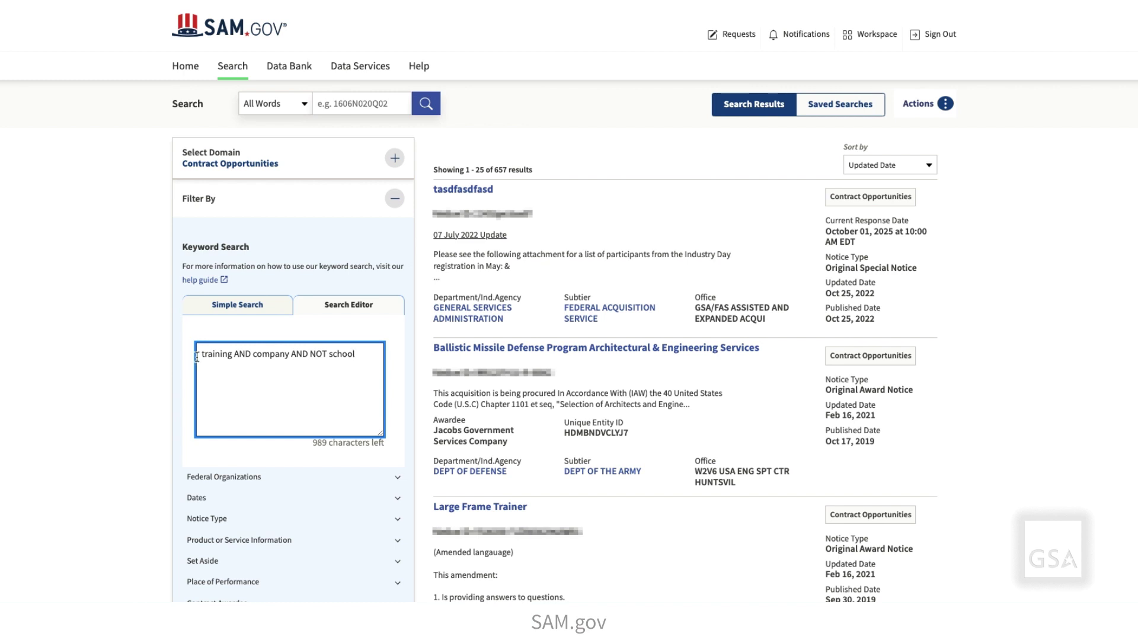
left_click_drag(361, 354, 197, 354)
Delete the Boolean query text and scroll down the SAM.gov home page.
key("BackSpace")
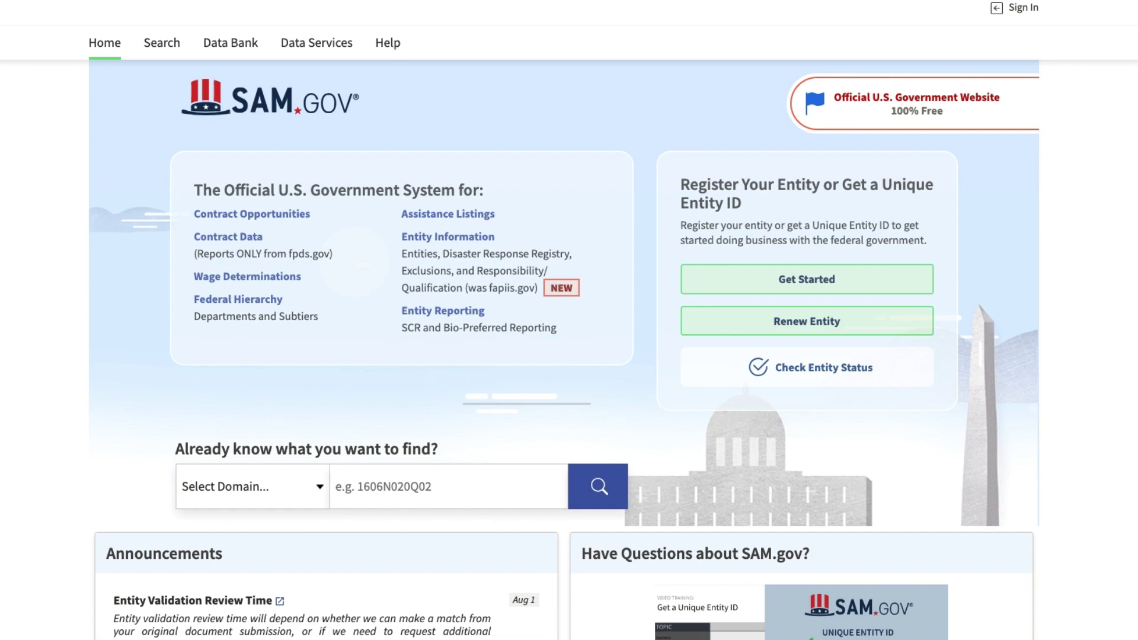
scroll(569, 320, "down", 10)
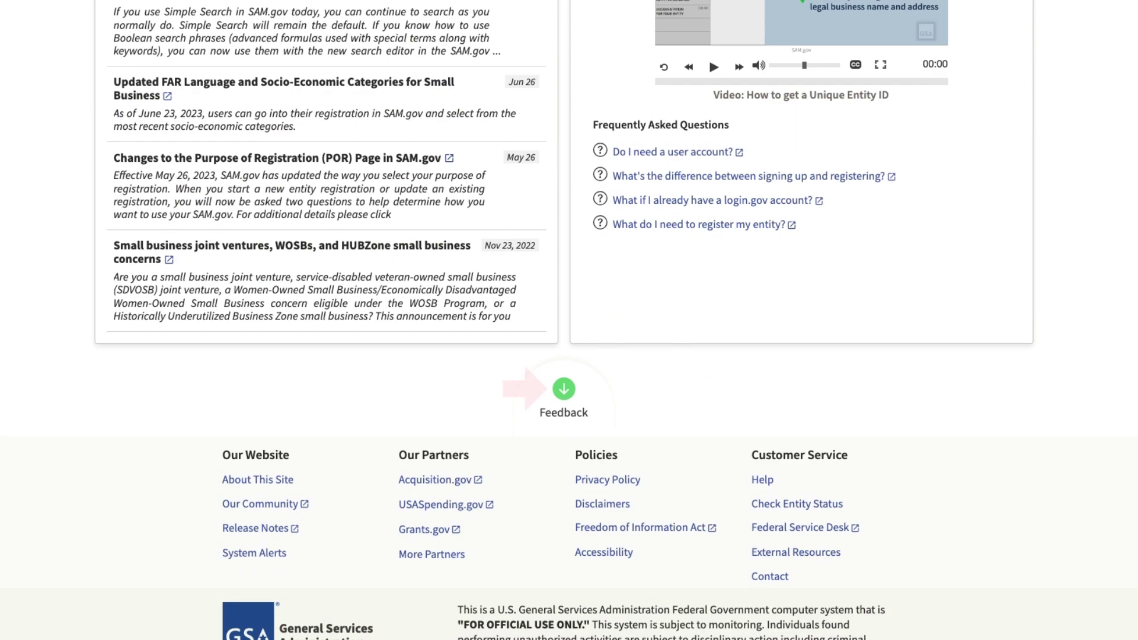